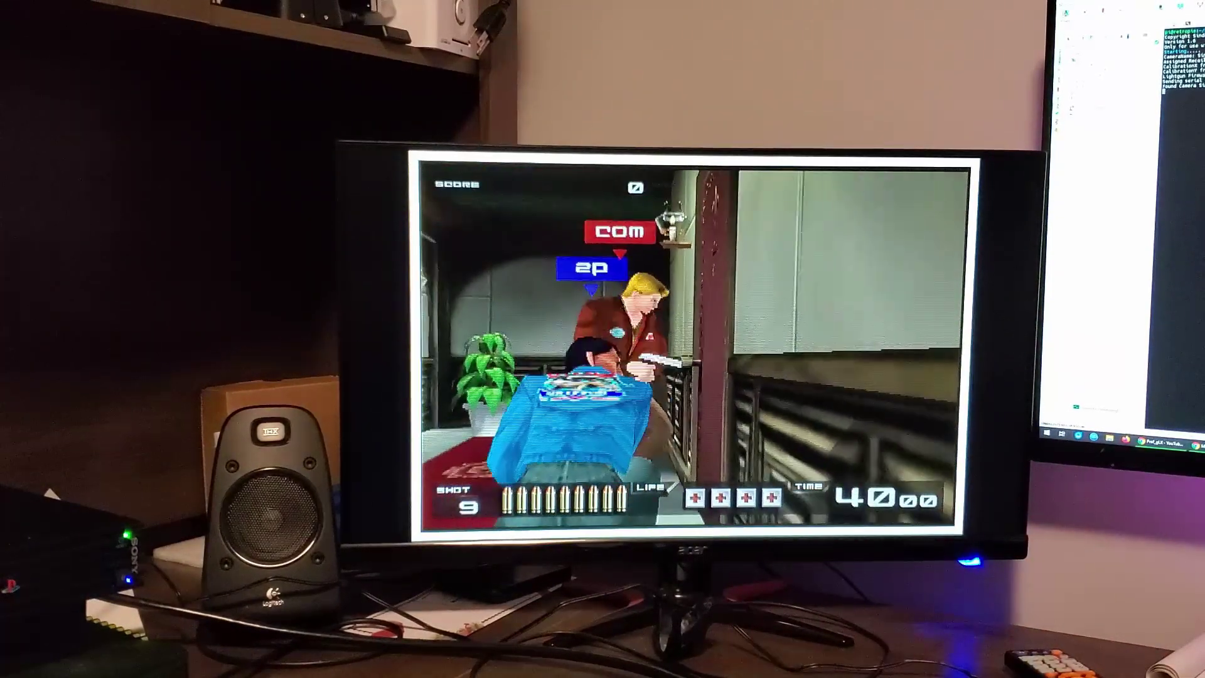
click(614, 377)
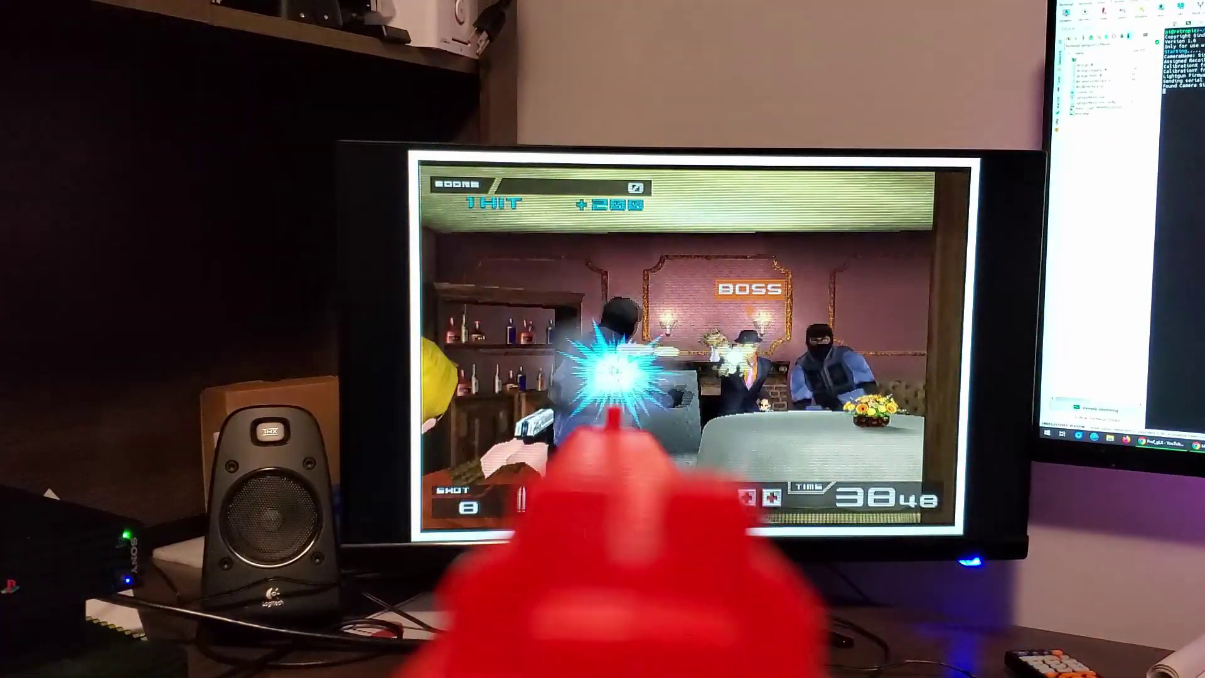
click(829, 377)
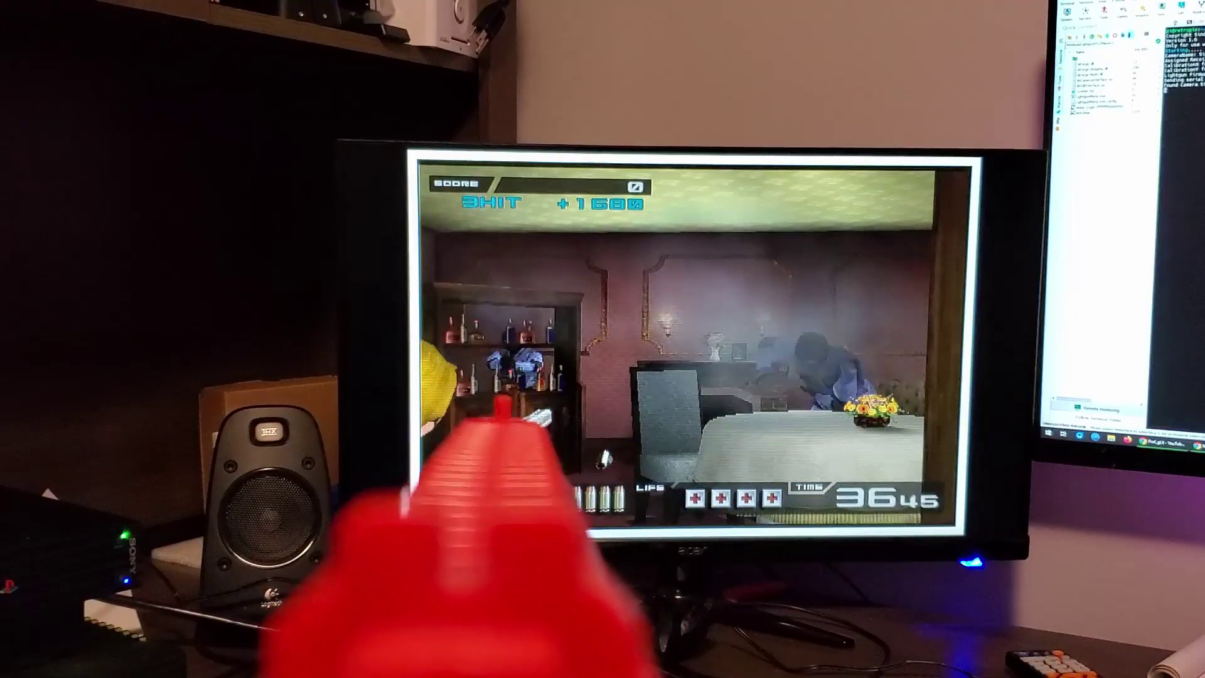
click(561, 423)
click(767, 349)
click(848, 356)
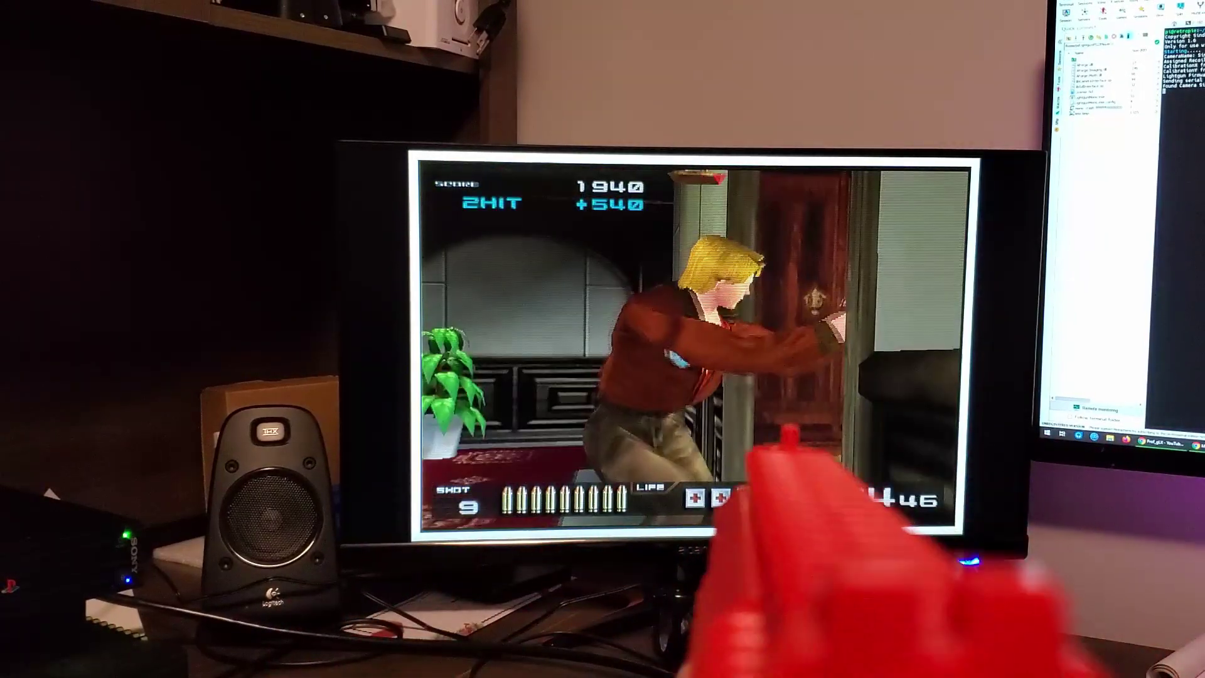
click(538, 377)
click(524, 376)
click(820, 363)
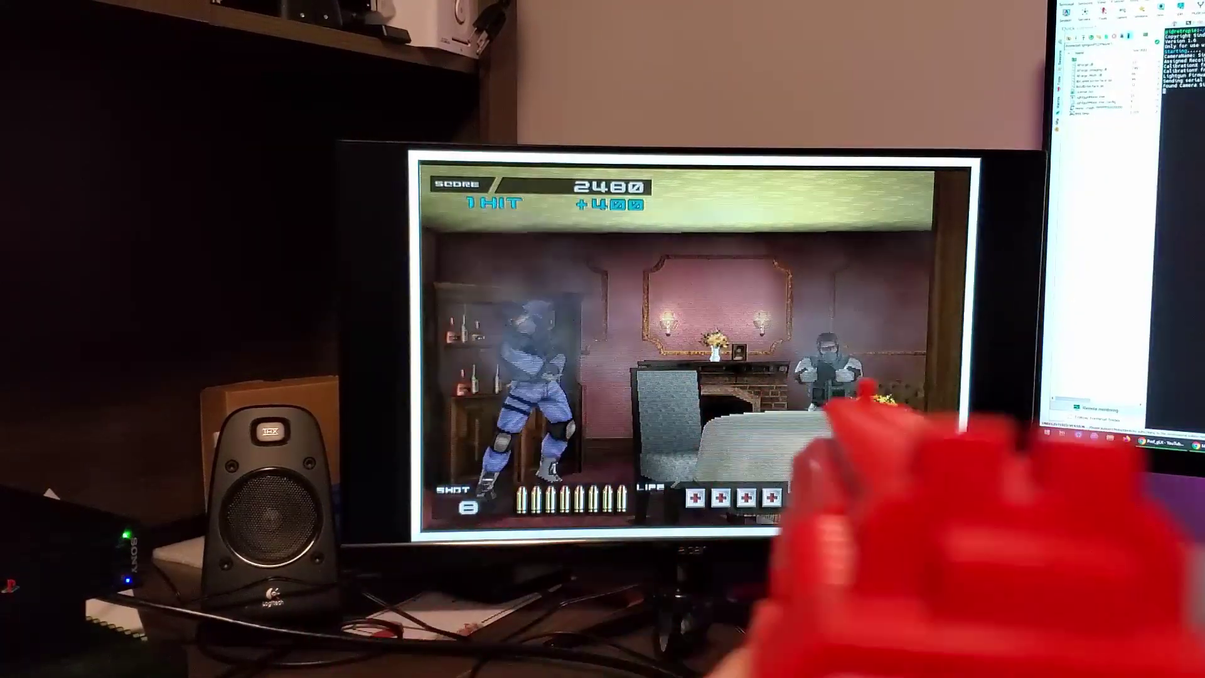
click(829, 359)
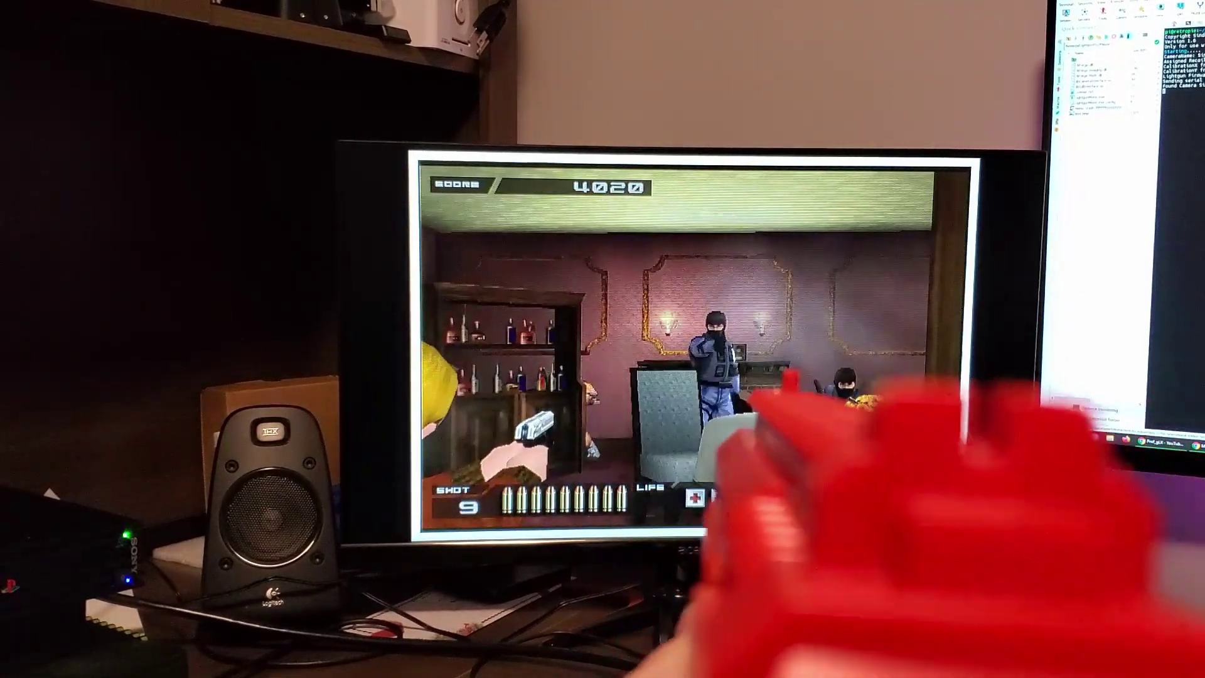
click(716, 378)
click(612, 378)
click(660, 377)
click(622, 386)
click(735, 358)
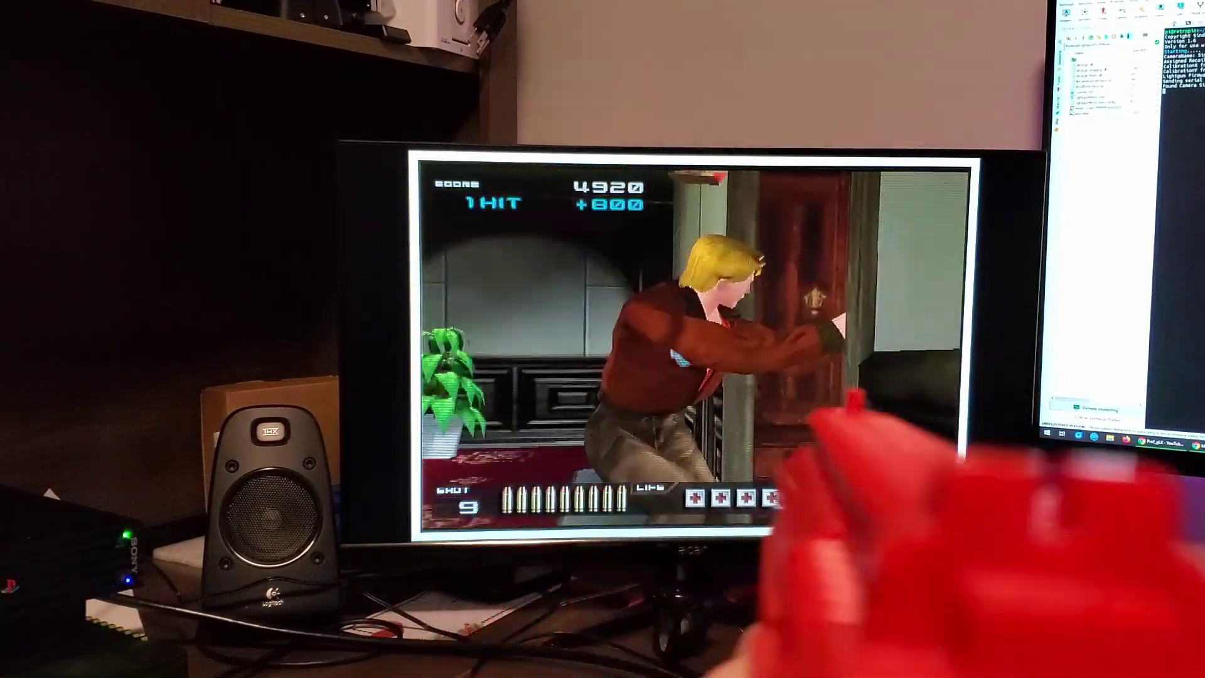
click(843, 371)
click(810, 363)
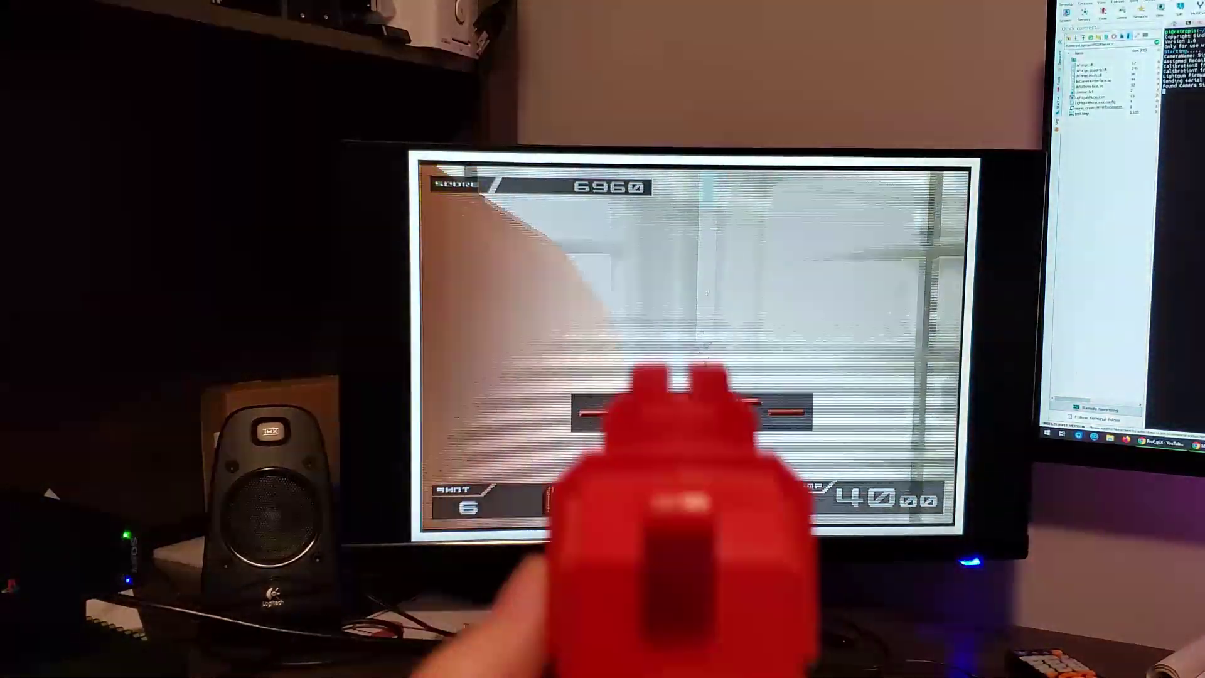
click(622, 376)
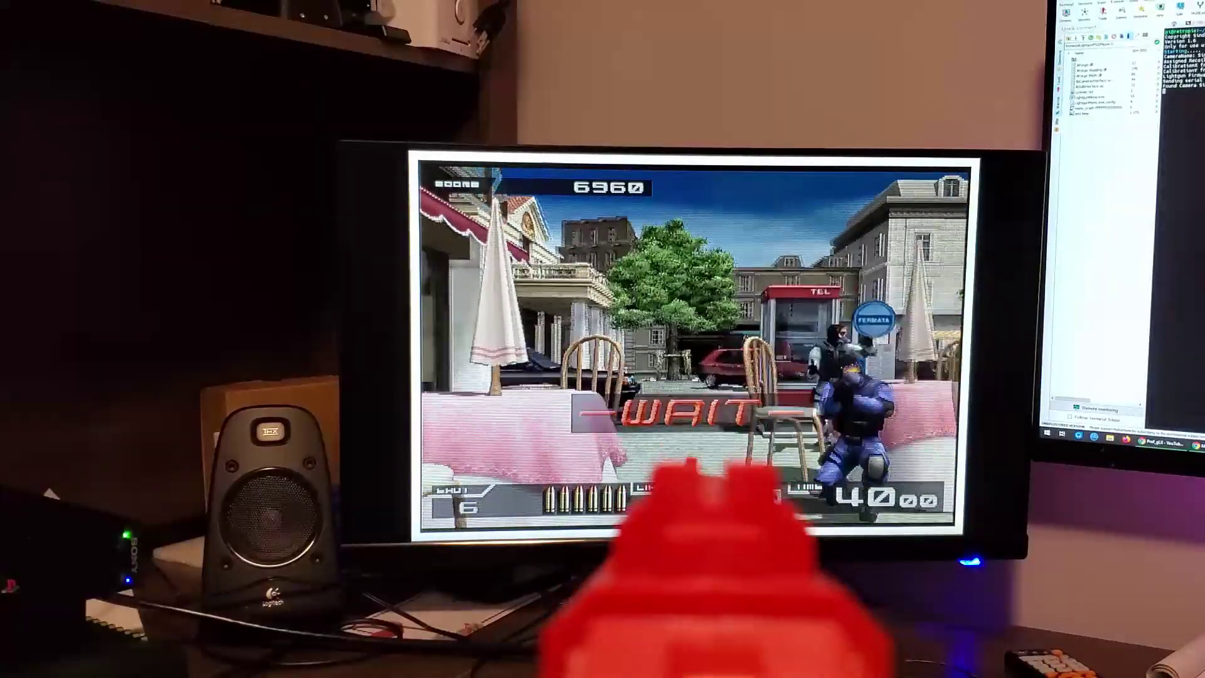
click(688, 395)
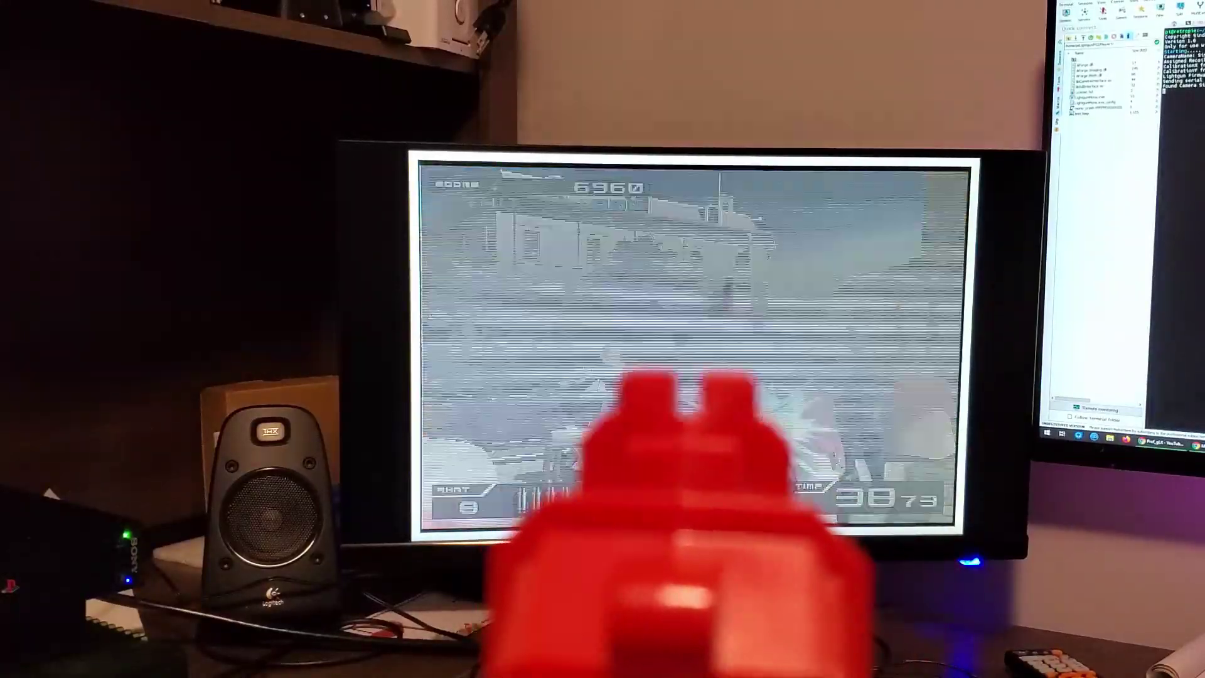
click(660, 378)
click(650, 377)
click(612, 367)
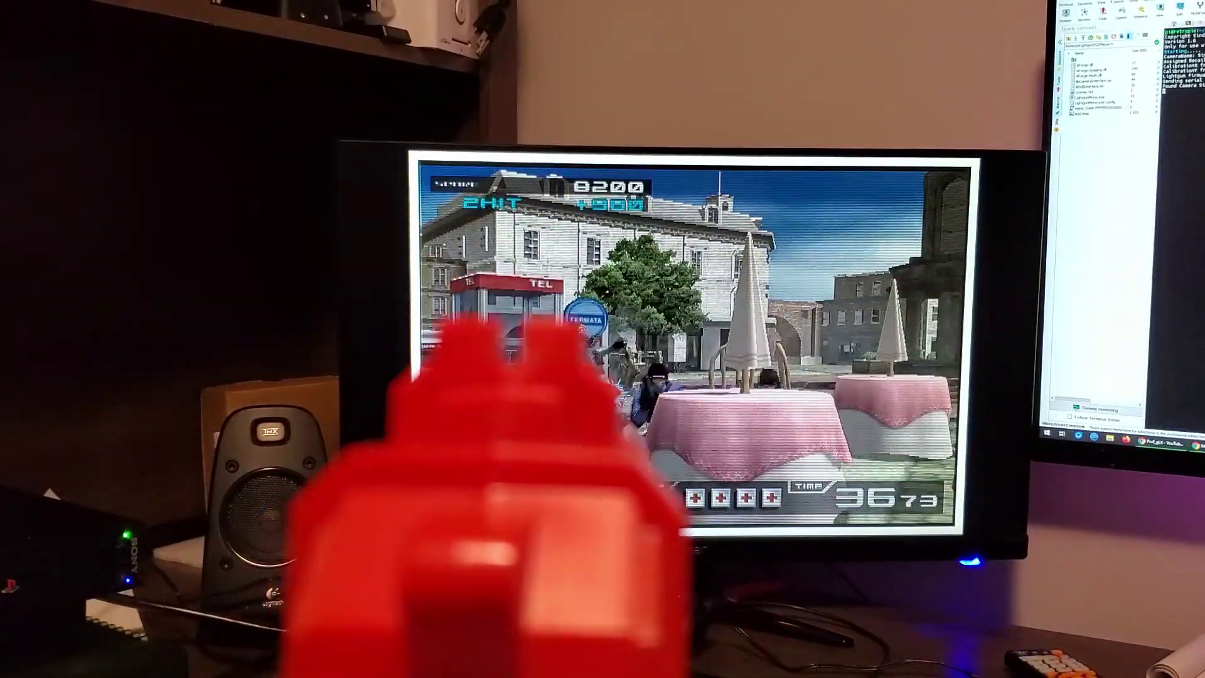
click(744, 405)
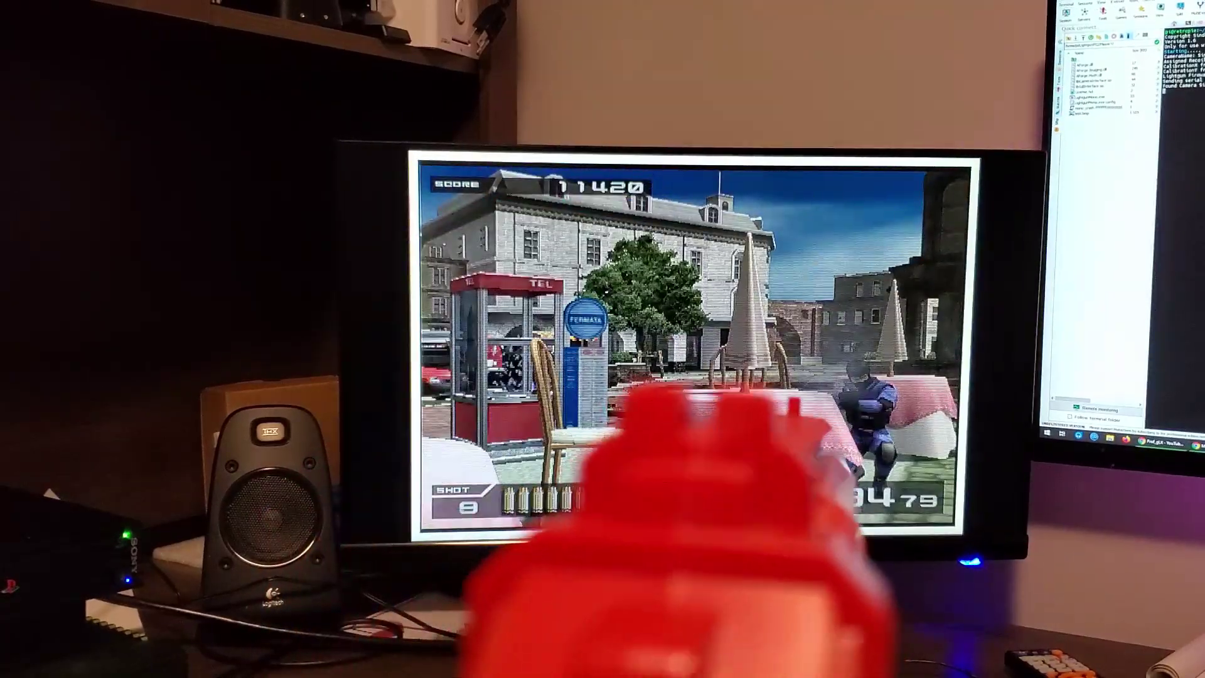
click(874, 399)
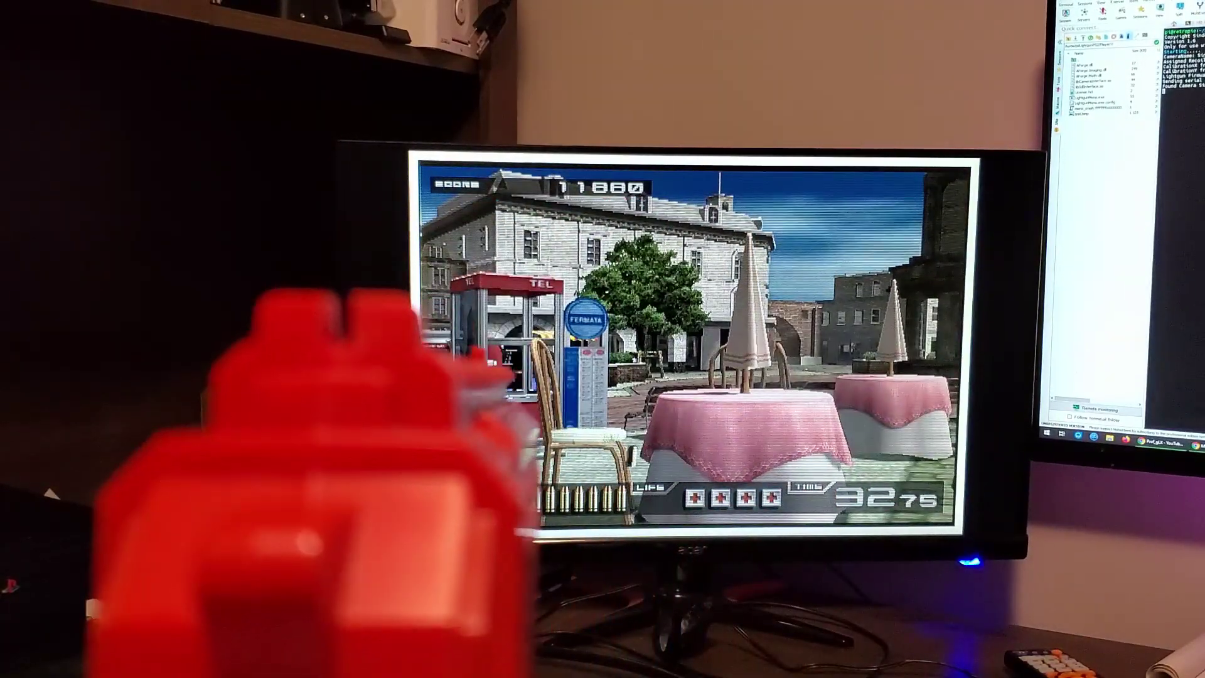
key(space)
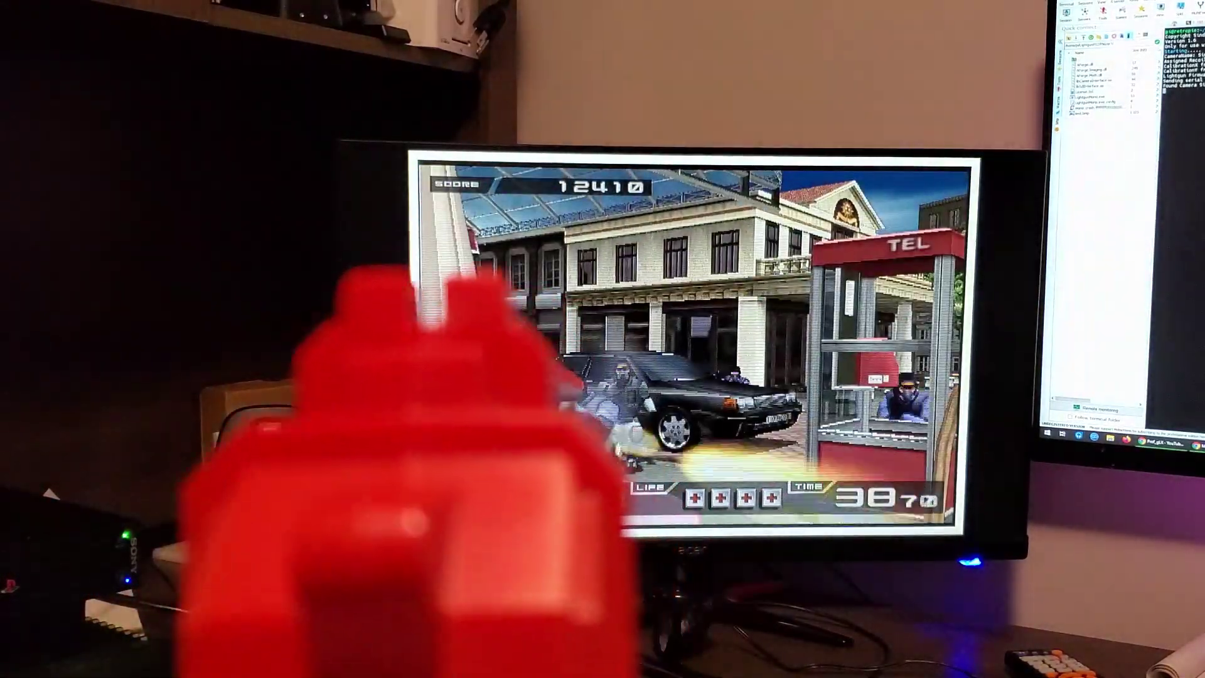
click(673, 428)
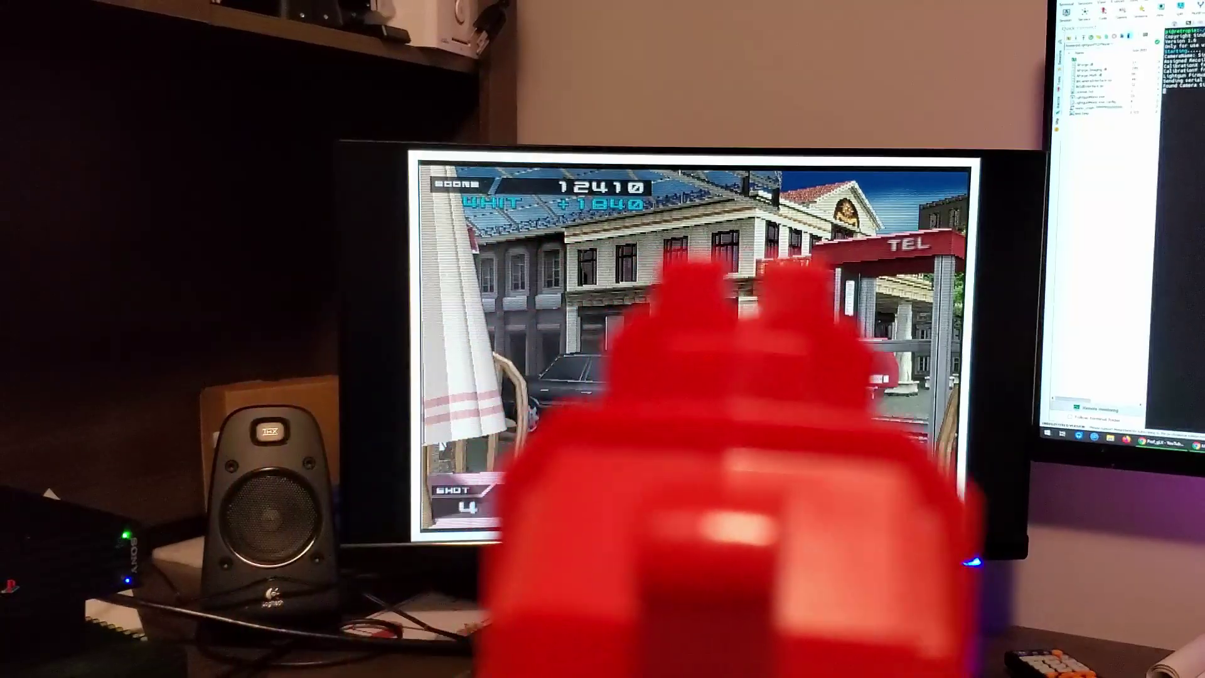
key(space)
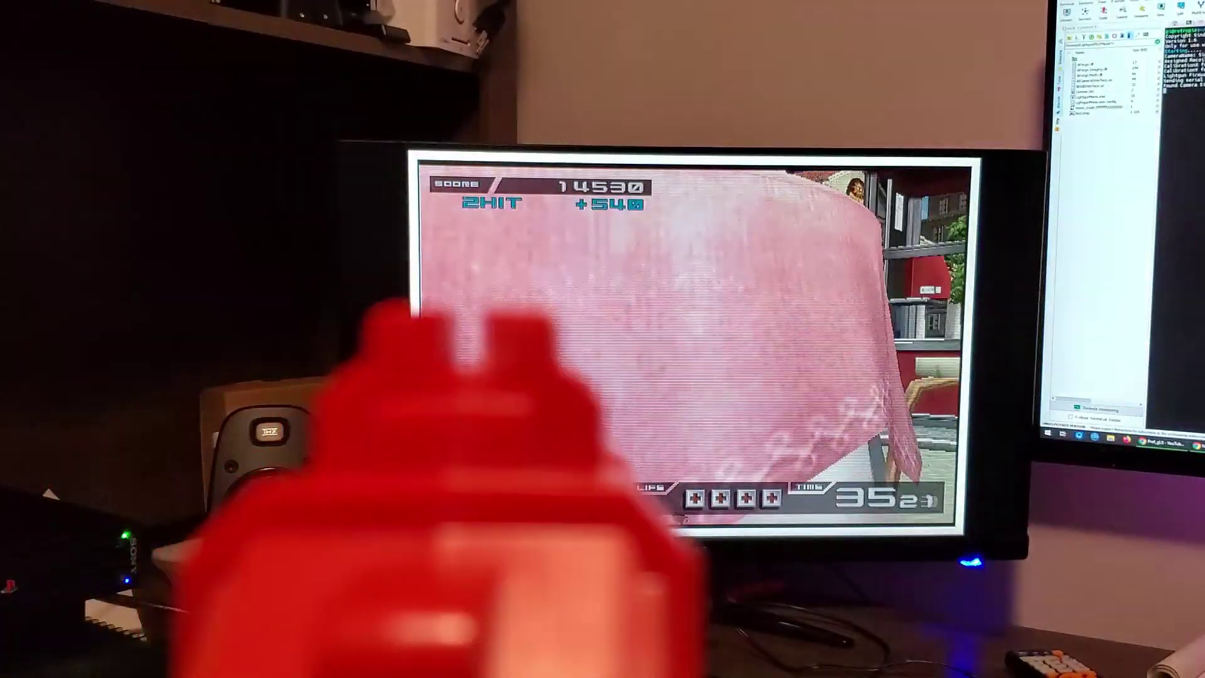